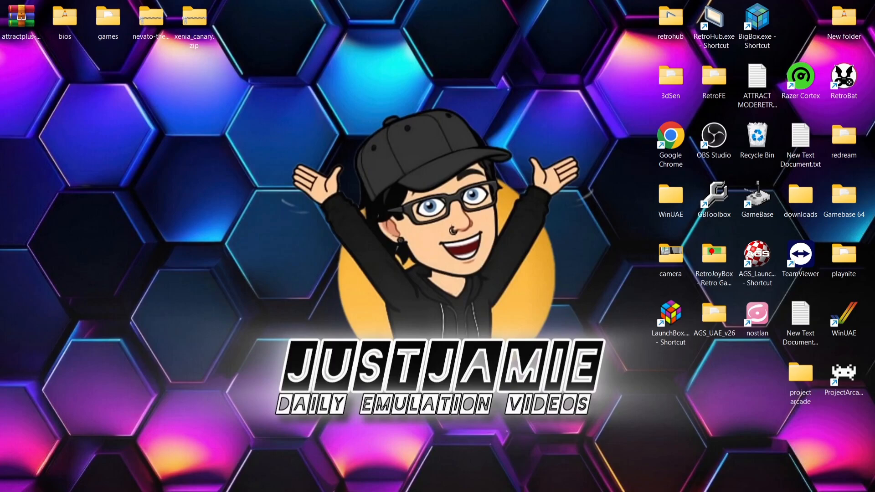
# Review the download pages for Attract-Mode Plus 3.0.8, the NEVATO theme and xenia_canary.zip, plus TheGamesDB platform list, in Chrome.
pyautogui.moveTo(603, 487)
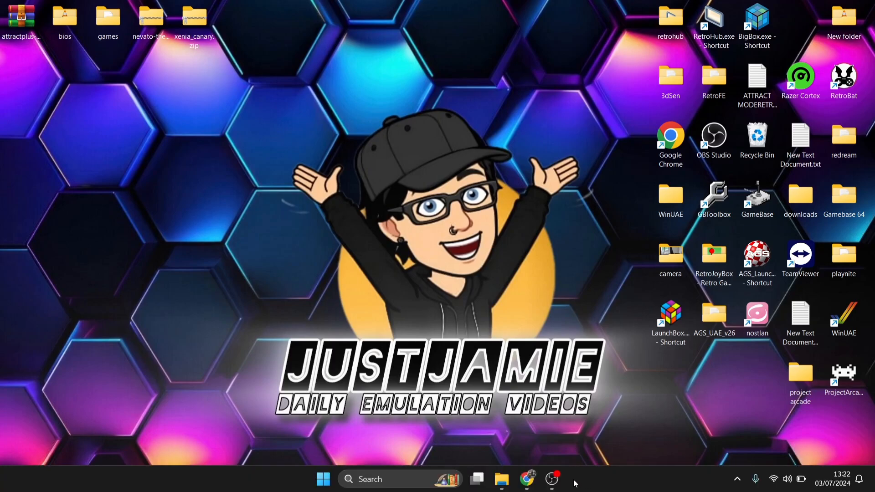
pyautogui.click(528, 479)
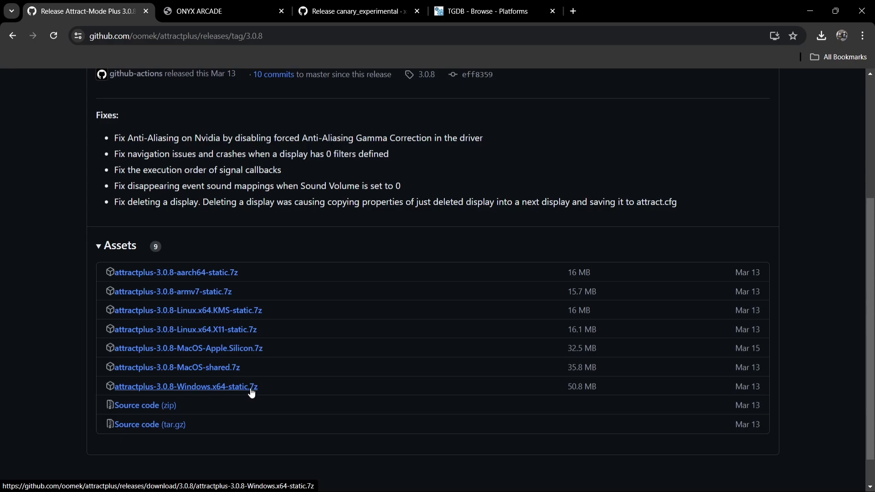
pyautogui.click(248, 5)
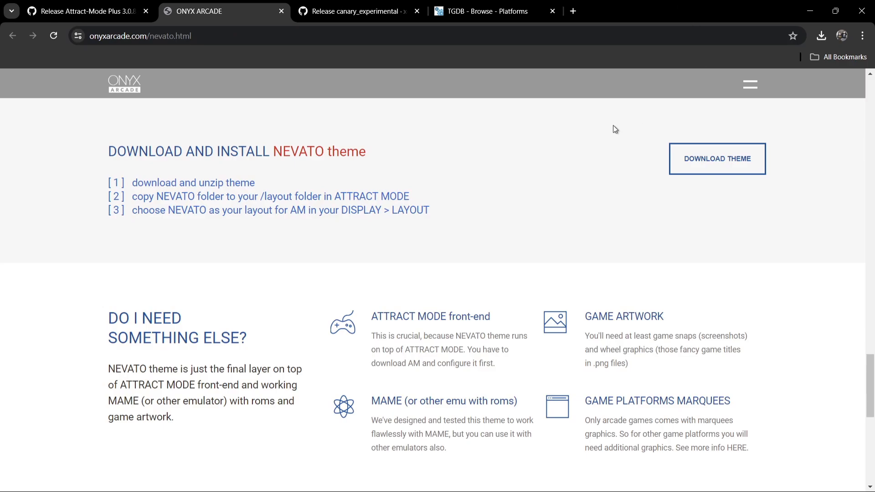
pyautogui.click(698, 158)
pyautogui.click(356, 11)
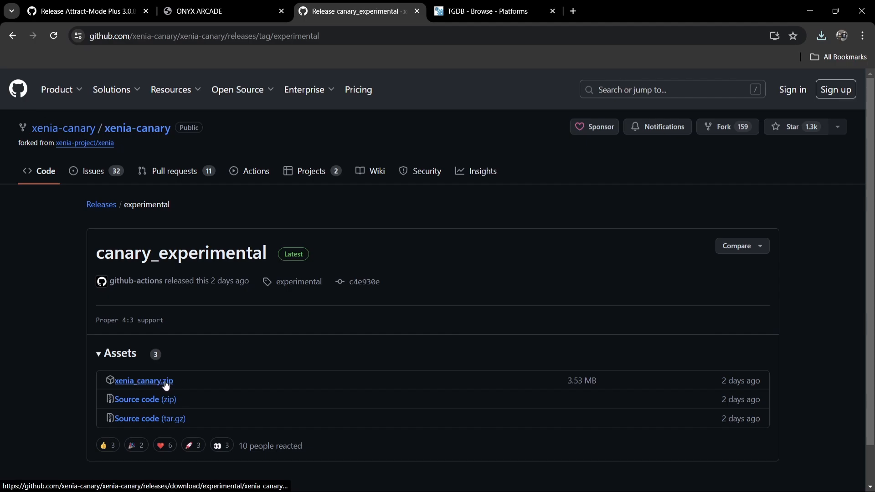
pyautogui.click(458, 5)
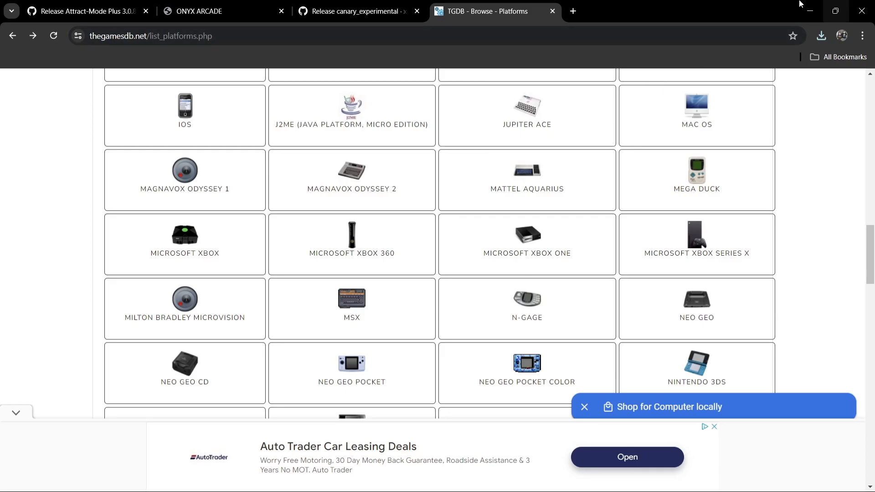
pyautogui.click(812, 10)
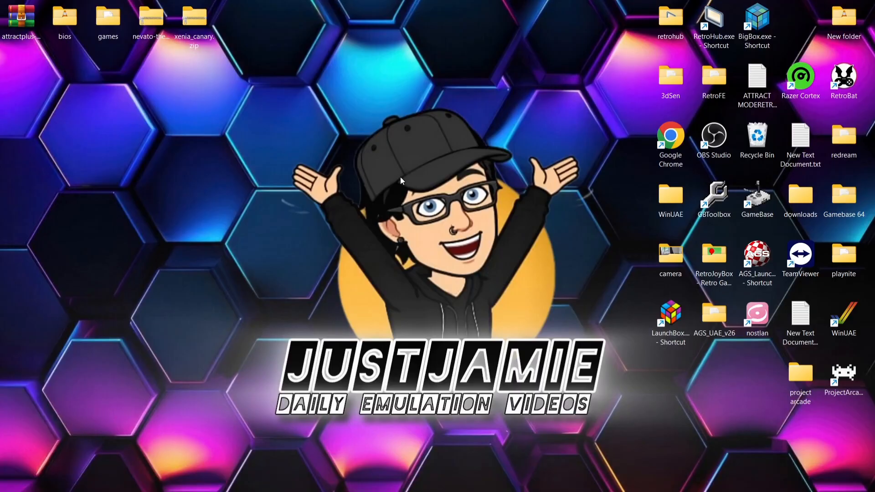
# Move the attractplus archive to a free desktop area and create a folder named "attract mode" beside it.
pyautogui.moveTo(22, 19); pyautogui.dragTo(174, 172)
pyautogui.click(191, 191)
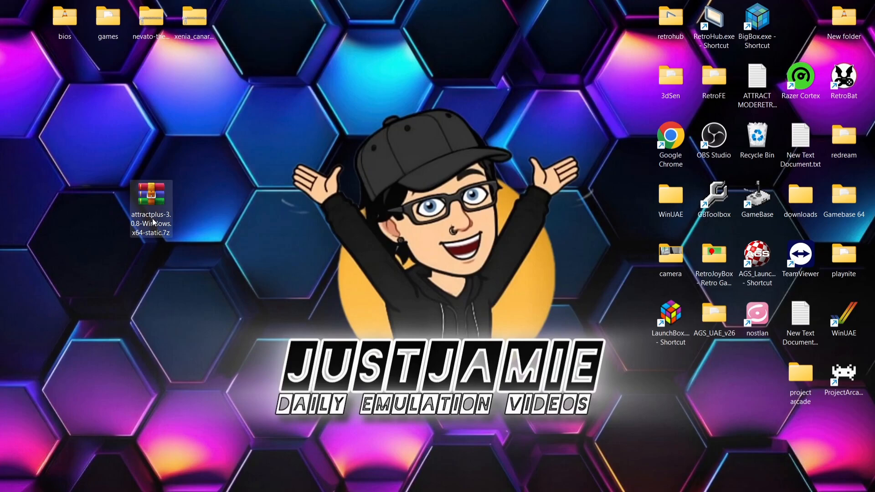
pyautogui.rightClick(203, 213)
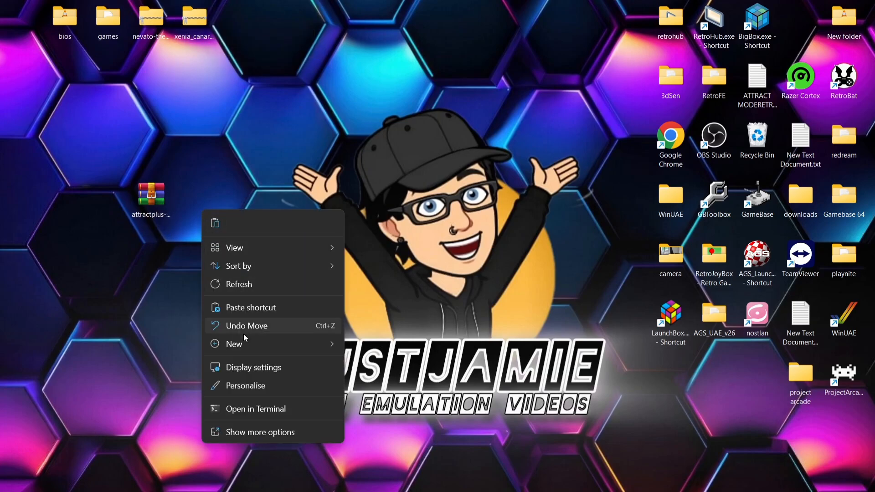
pyautogui.moveTo(245, 346)
pyautogui.click(376, 346)
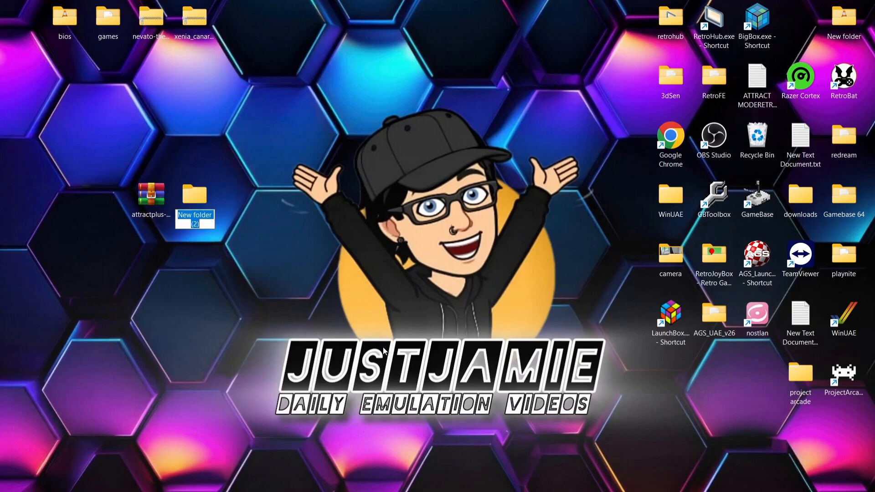
pyautogui.write('attra')
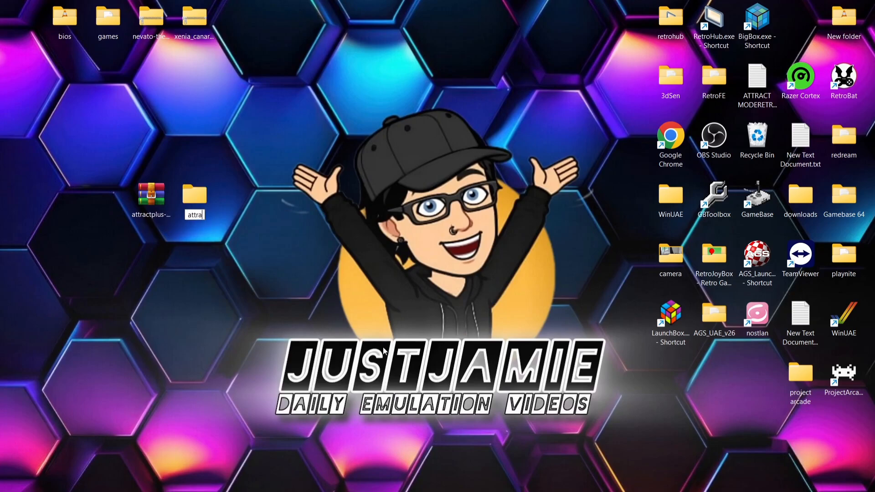
pyautogui.write('ct mode')
pyautogui.press('Return')
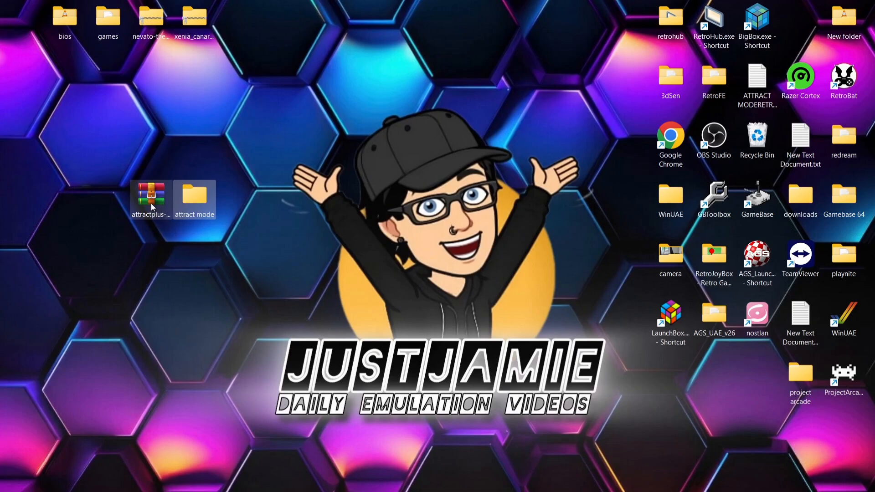
# Extract the full contents of the attractplus-3.0.8 archive into the "attract mode" folder and delete the archive from the desktop.
pyautogui.doubleClick(156, 220)
pyautogui.click(649, 72)
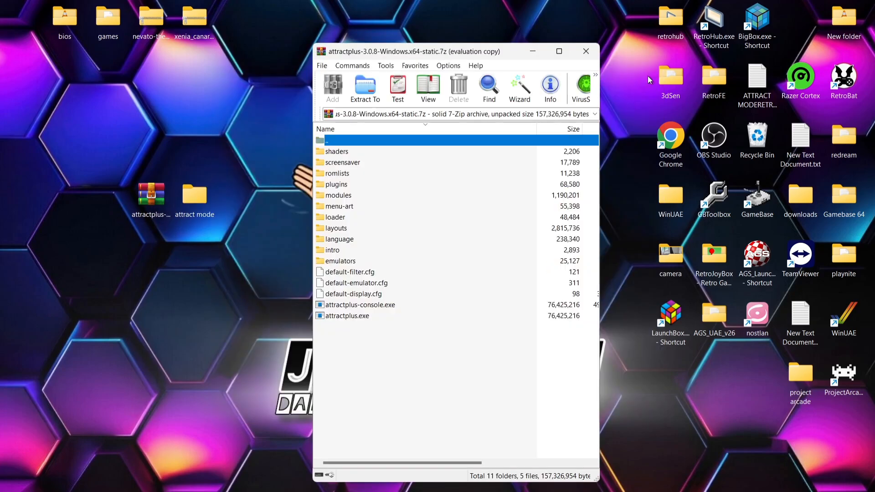
pyautogui.moveTo(425, 55); pyautogui.dragTo(639, 41)
pyautogui.moveTo(616, 337); pyautogui.dragTo(190, 196)
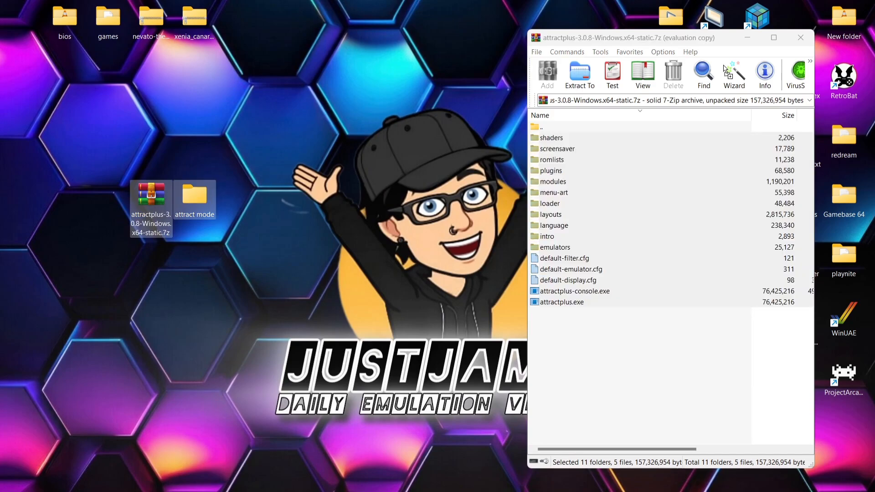
pyautogui.click(797, 40)
pyautogui.rightClick(148, 201)
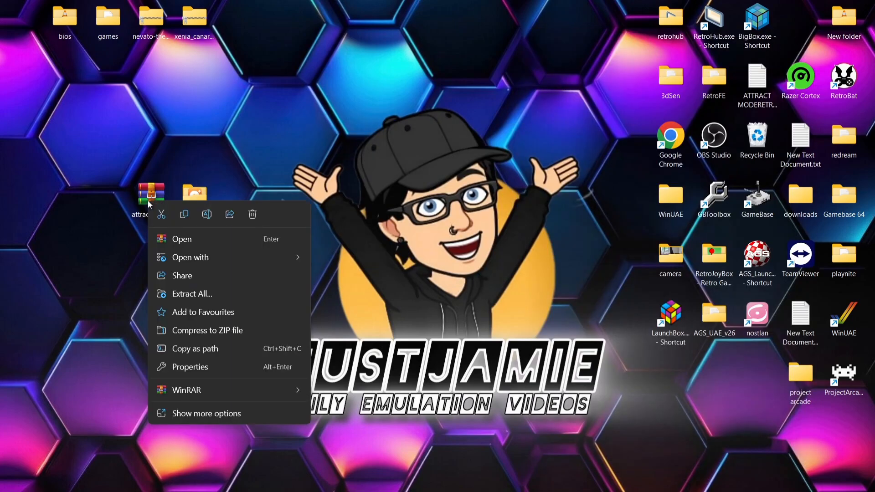
pyautogui.click(249, 215)
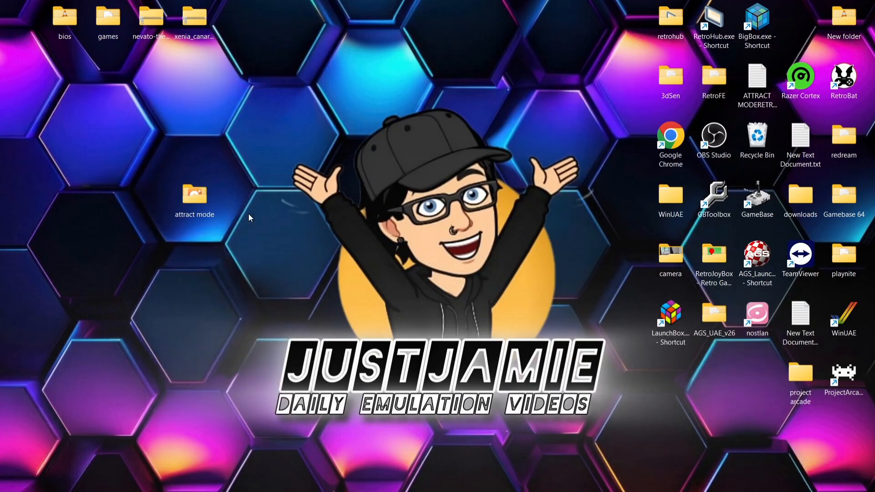
# Create a folder named "xenia" inside the emulators folder of "attract mode".
pyautogui.doubleClick(194, 196)
pyautogui.doubleClick(258, 13)
pyautogui.doubleClick(258, 13)
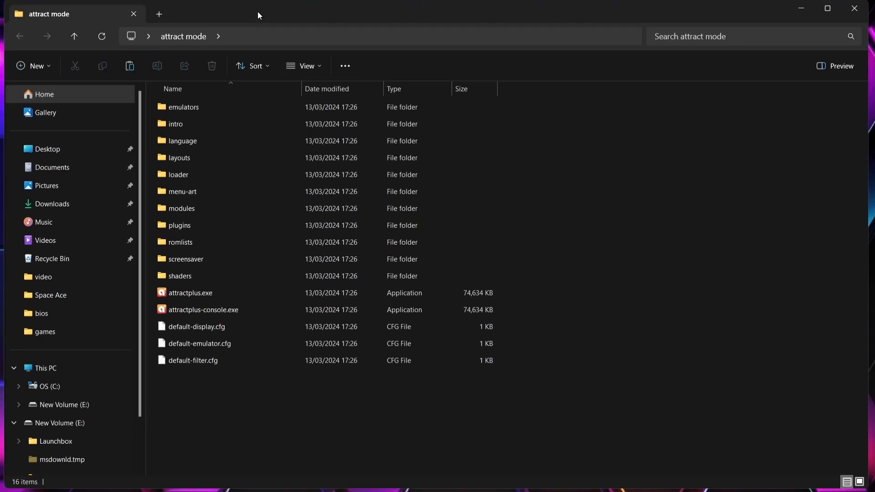
pyautogui.moveTo(258, 13); pyautogui.dragTo(629, 34)
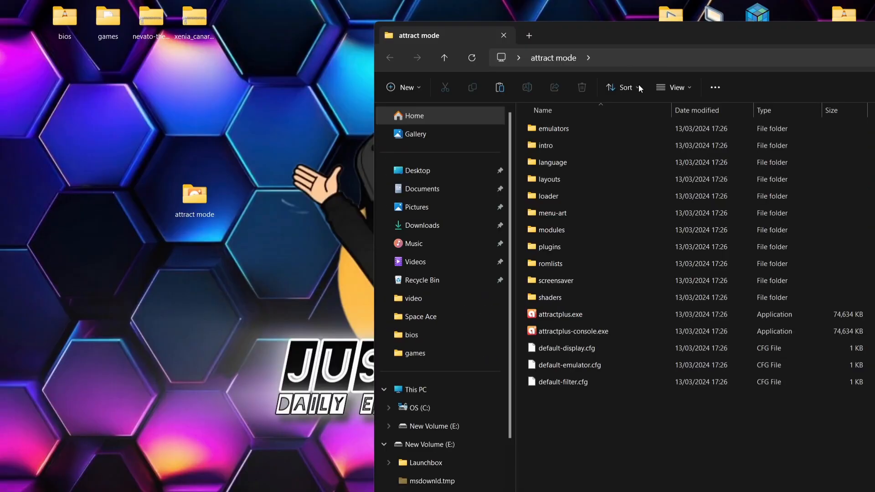
pyautogui.doubleClick(576, 127)
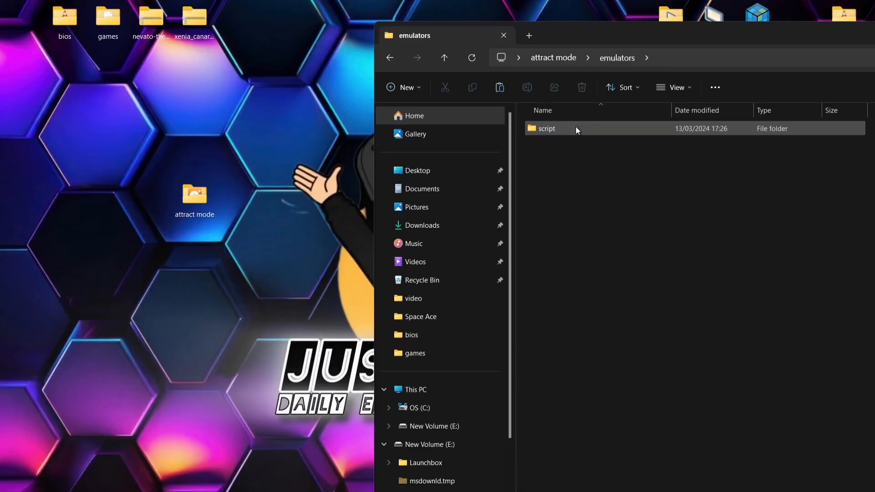
pyautogui.rightClick(570, 178)
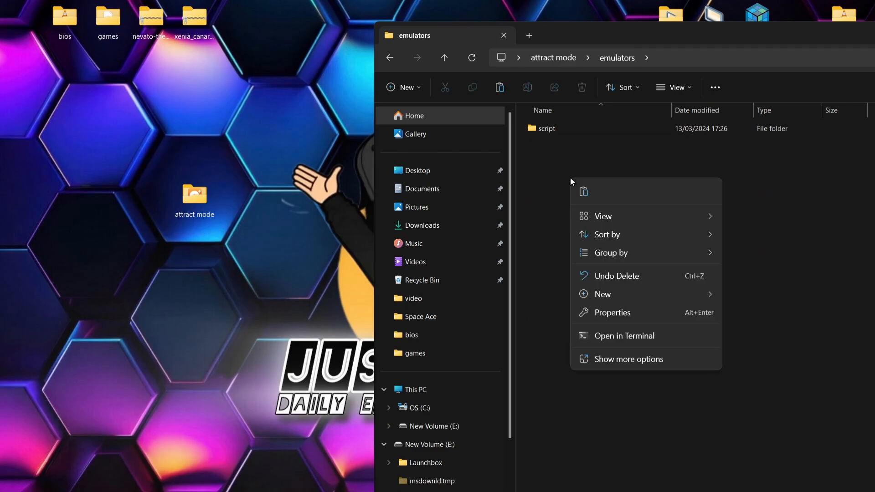
pyautogui.moveTo(591, 293)
pyautogui.click(780, 298)
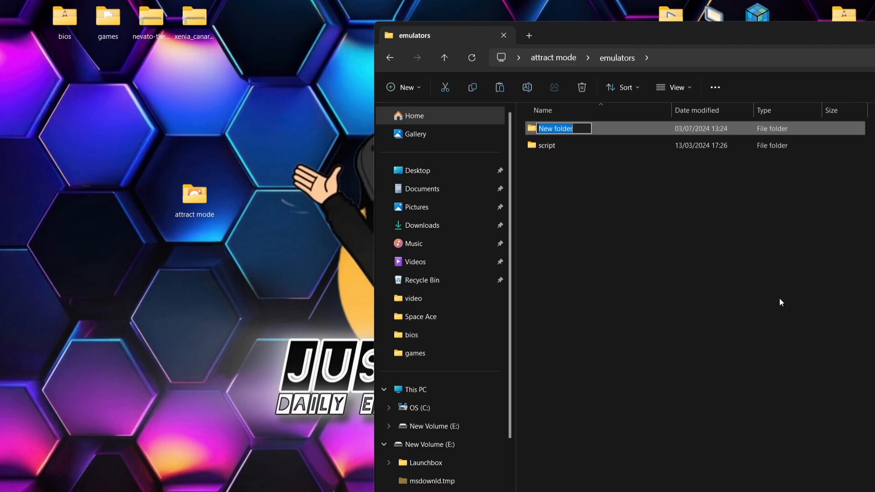
pyautogui.write('xenia')
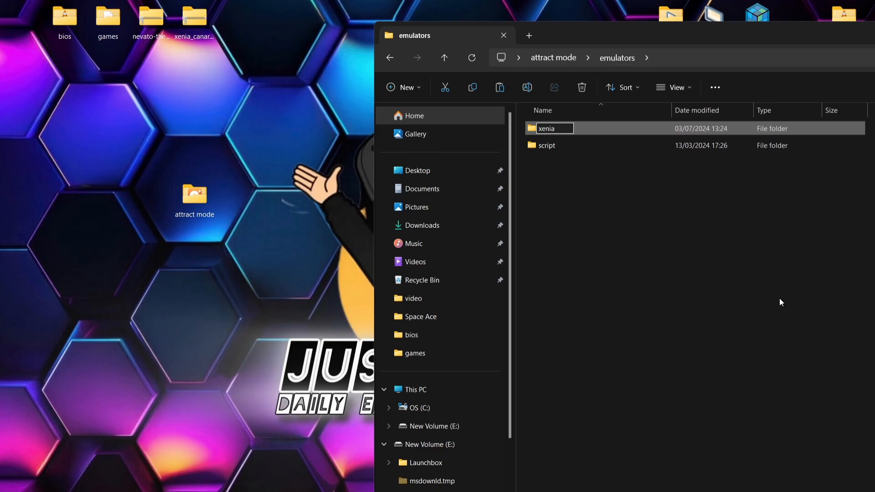
pyautogui.press('Return')
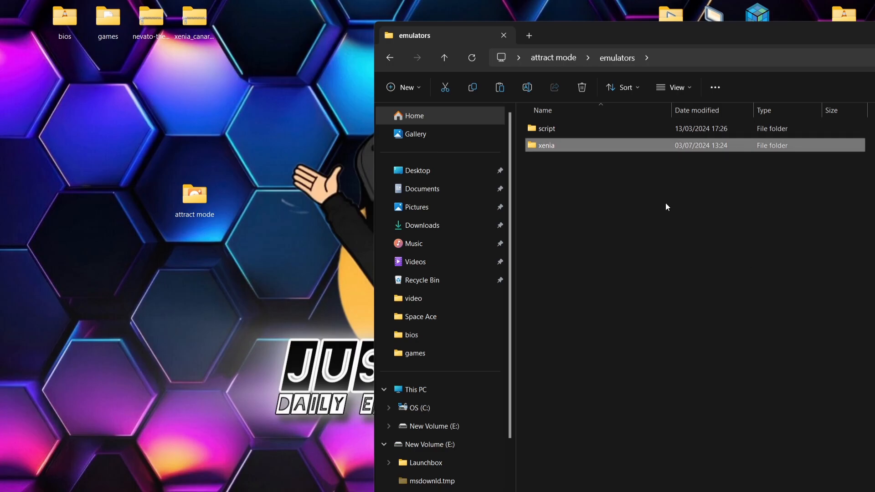
# Copy LICENSE and xenia_canary.exe from xenia_canary.zip into the xenia folder and delete the zip from the desktop.
pyautogui.doubleClick(541, 146)
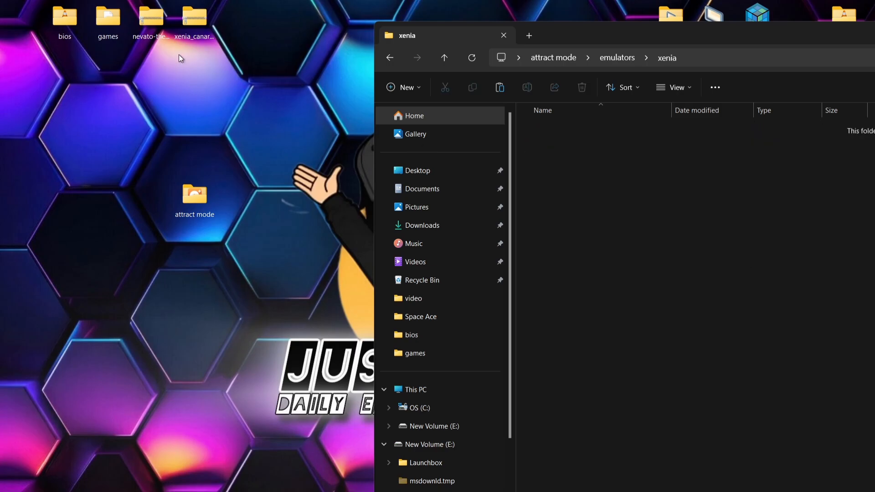
pyautogui.doubleClick(195, 21)
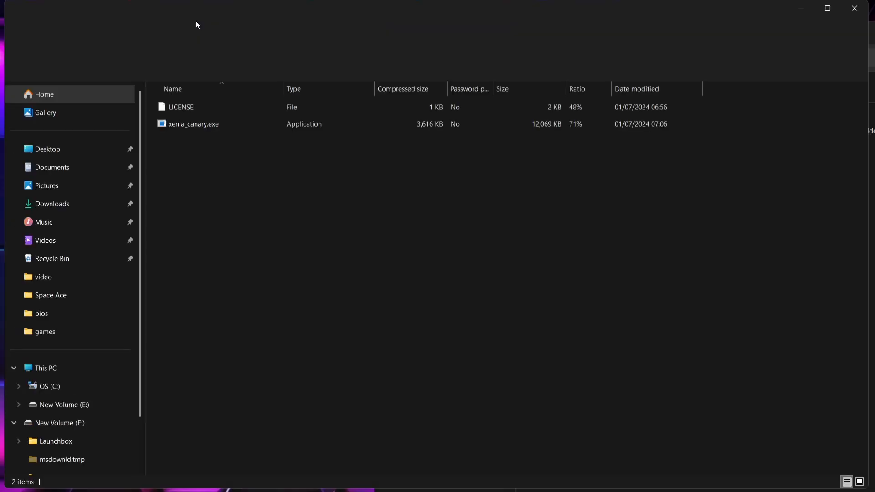
pyautogui.doubleClick(225, 15)
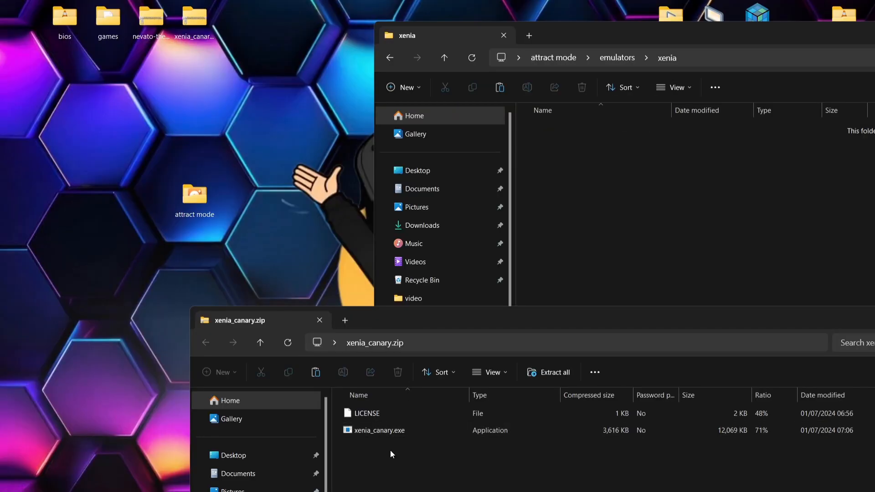
pyautogui.moveTo(390, 450); pyautogui.dragTo(614, 177)
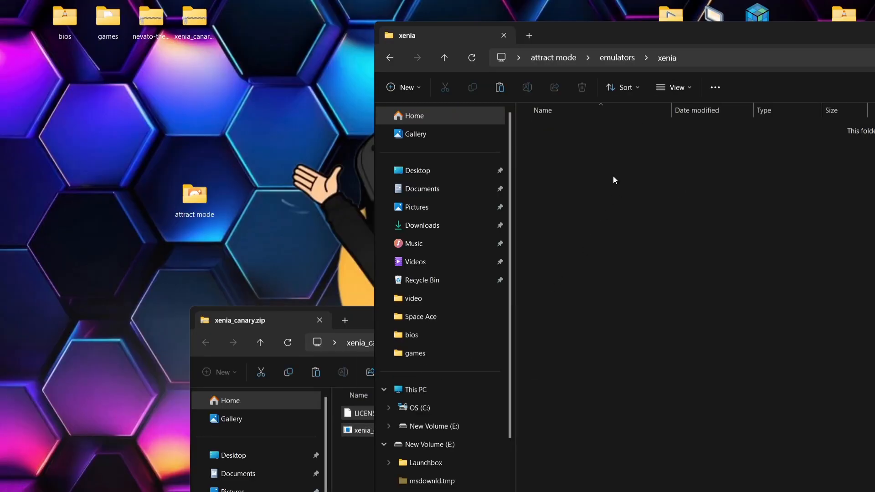
pyautogui.click(363, 319)
pyautogui.moveTo(549, 314); pyautogui.dragTo(201, 174)
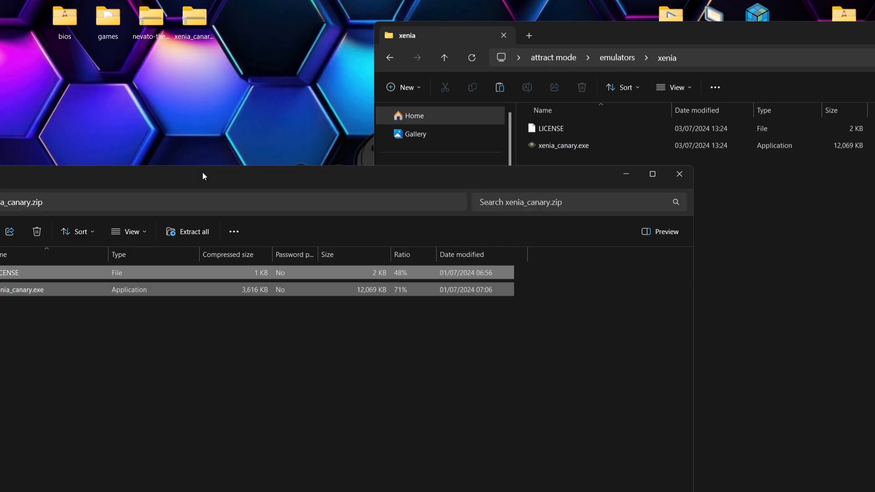
pyautogui.click(681, 175)
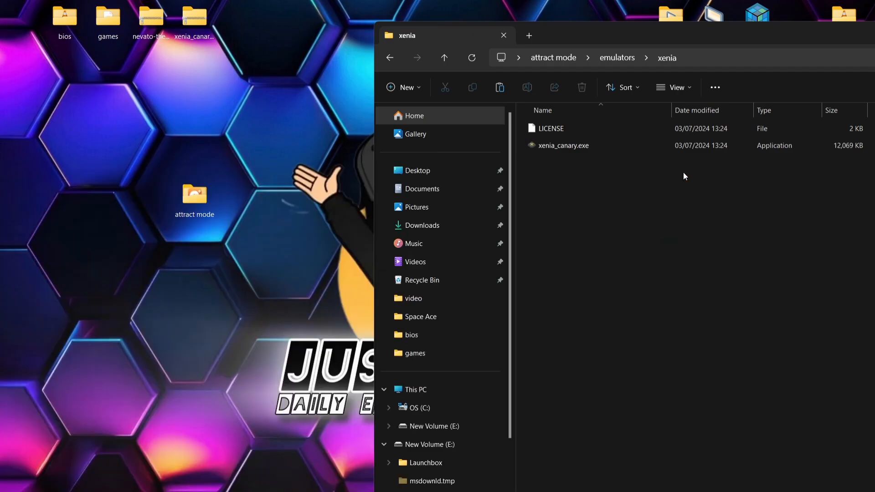
pyautogui.rightClick(195, 21)
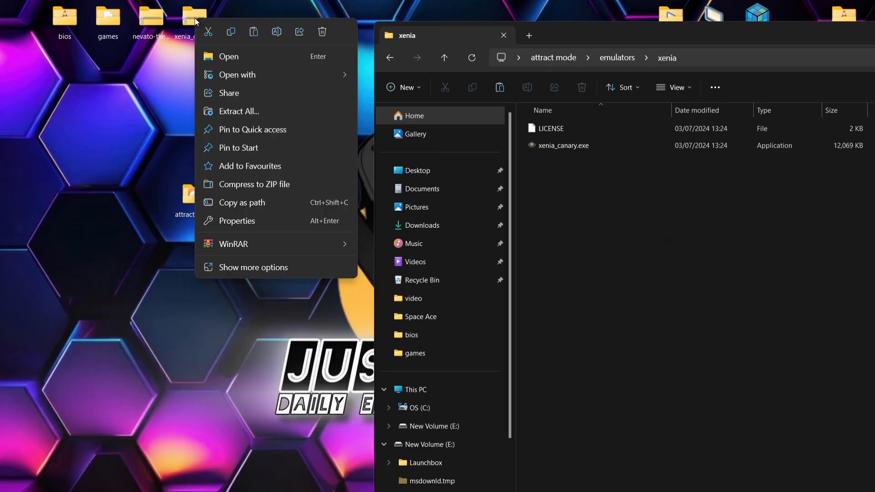
pyautogui.click(322, 32)
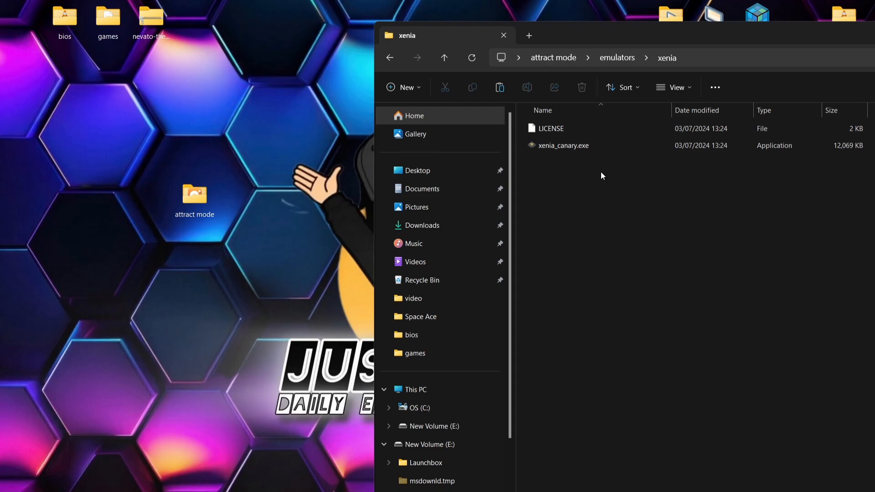
# Run xenia_canary.exe once, allowing it past the SmartScreen block, and close the emulator.
pyautogui.click(578, 148)
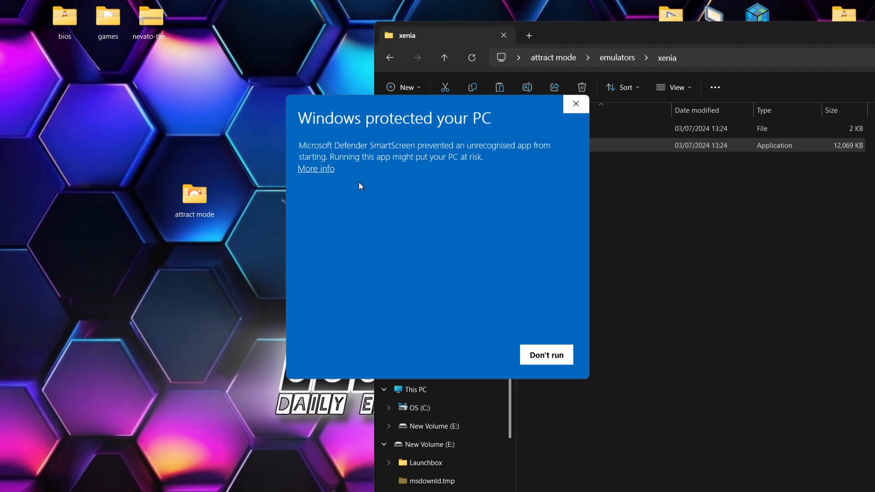
pyautogui.click(317, 170)
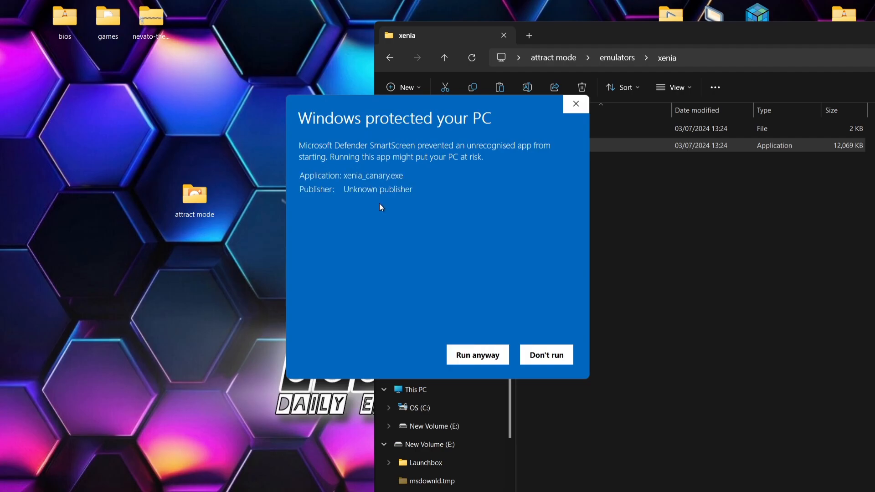
pyautogui.click(474, 354)
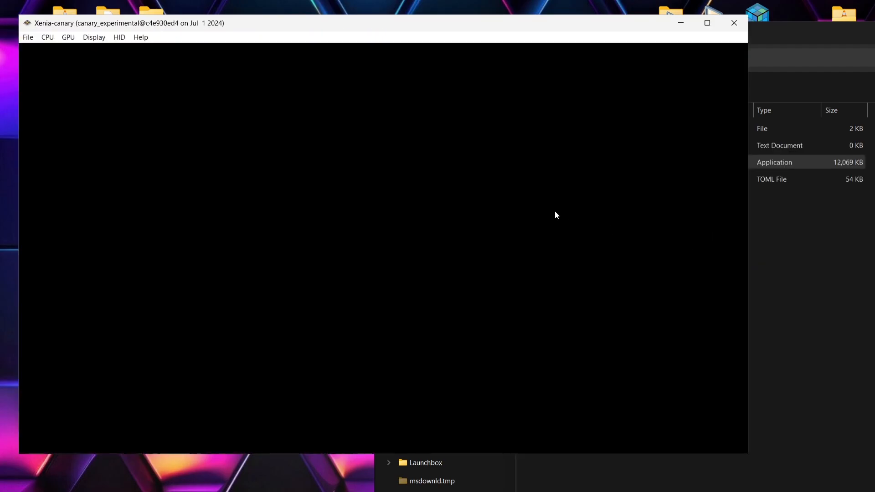
pyautogui.click(734, 23)
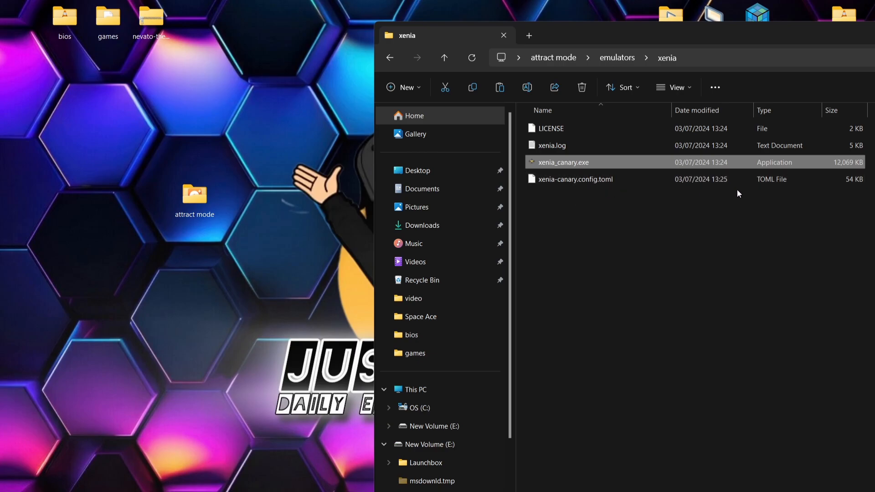
# Open xenia-canary.config.toml from the xenia folder in Notepad and maximize the editor window.
pyautogui.click(580, 179)
pyautogui.rightClick(580, 176)
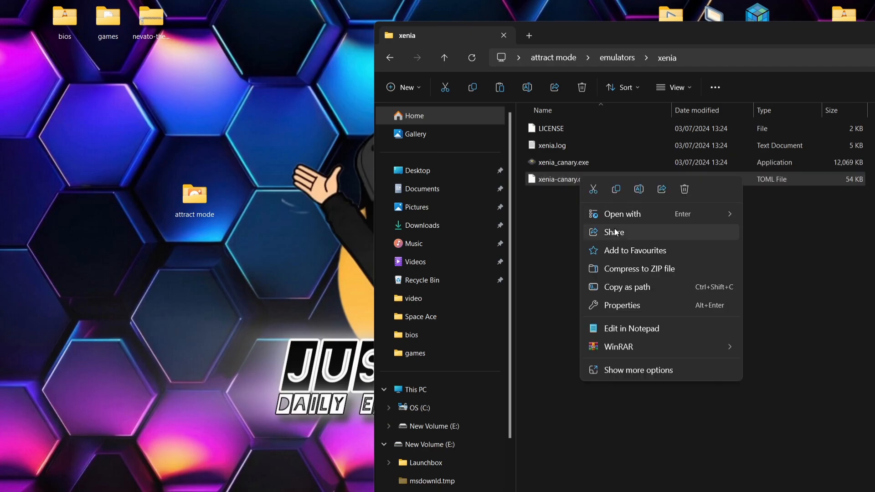
pyautogui.moveTo(620, 215)
pyautogui.click(801, 218)
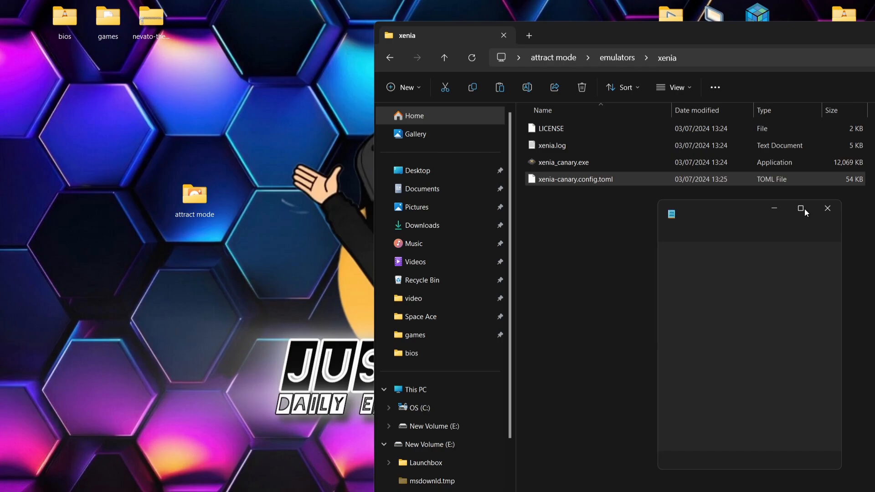
pyautogui.click(806, 209)
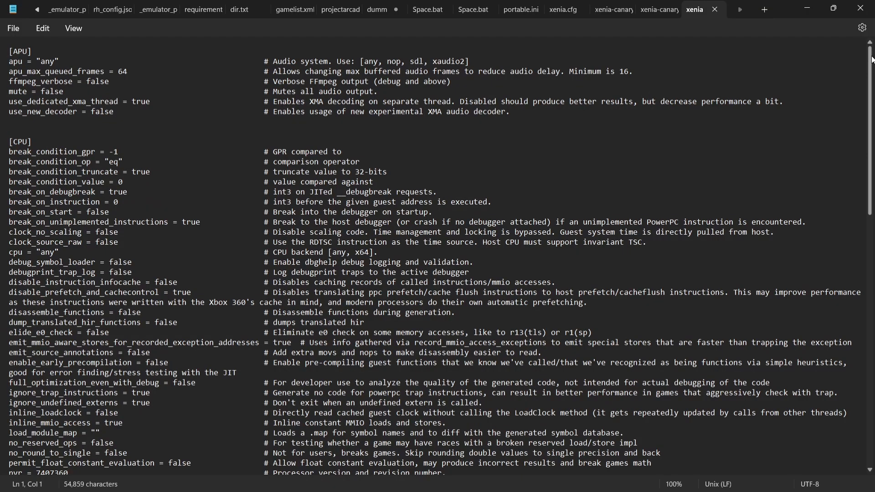
# Set fullscreen to true in the [Display] section of the Xenia config, save the file and close the editor.
pyautogui.moveTo(872, 59); pyautogui.dragTo(872, 110)
pyautogui.scroll(-4, 201, 146)
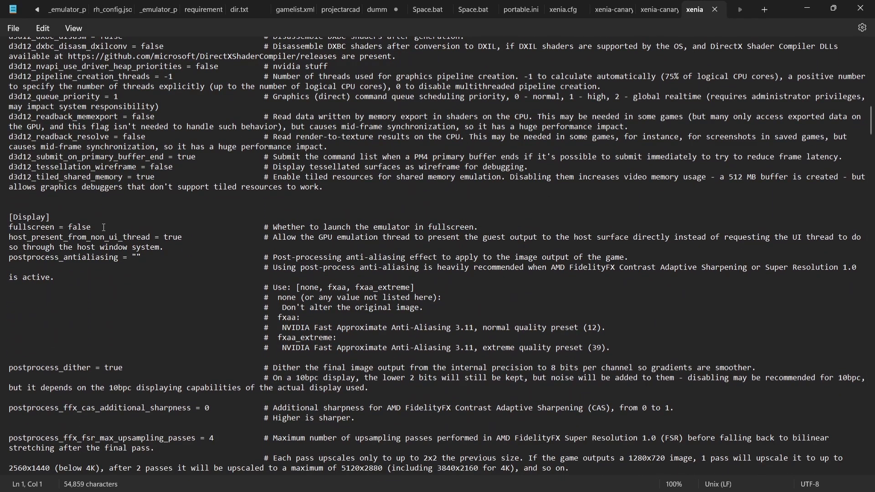
pyautogui.click(106, 227)
pyautogui.press('Left')
pyautogui.press('BackSpace')
pyautogui.press('BackSpace')
pyautogui.press('BackSpace')
pyautogui.press('BackSpace')
pyautogui.press('BackSpace')
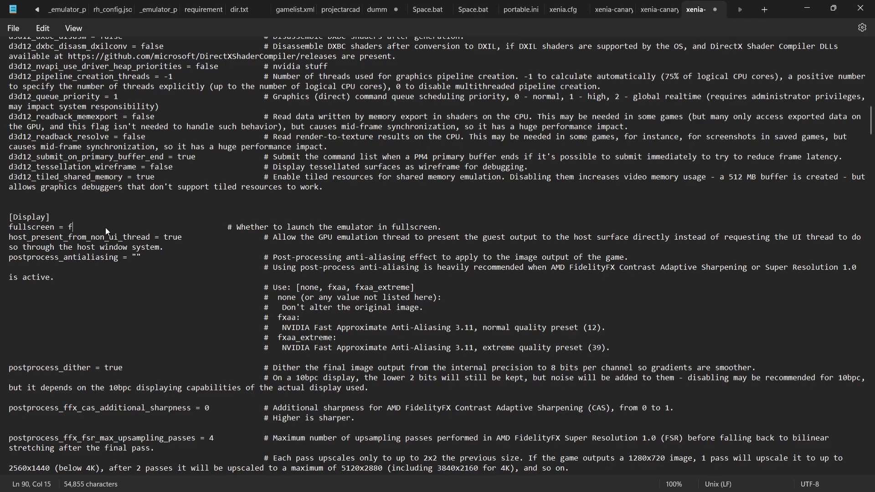
pyautogui.write('true')
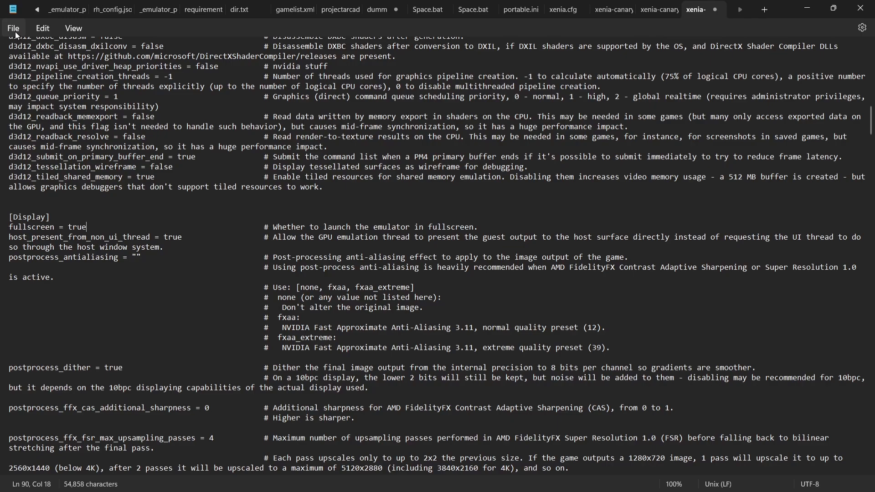
pyautogui.click(15, 32)
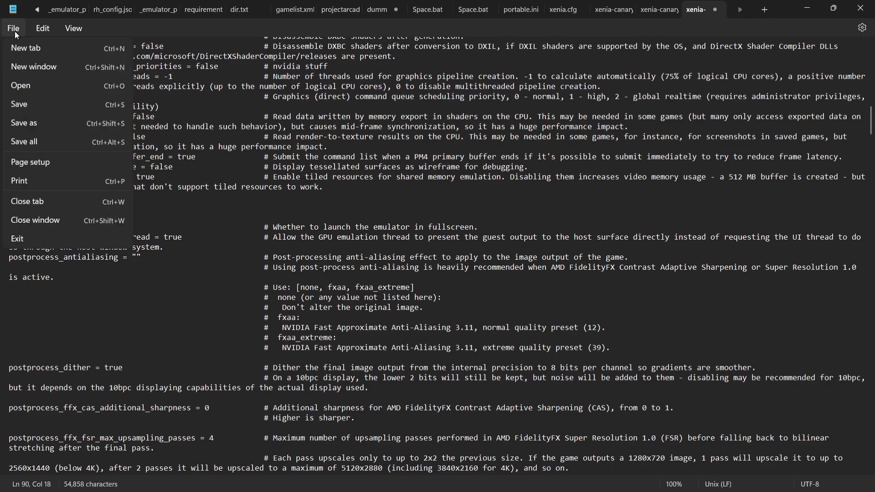
pyautogui.click(24, 103)
pyautogui.click(861, 8)
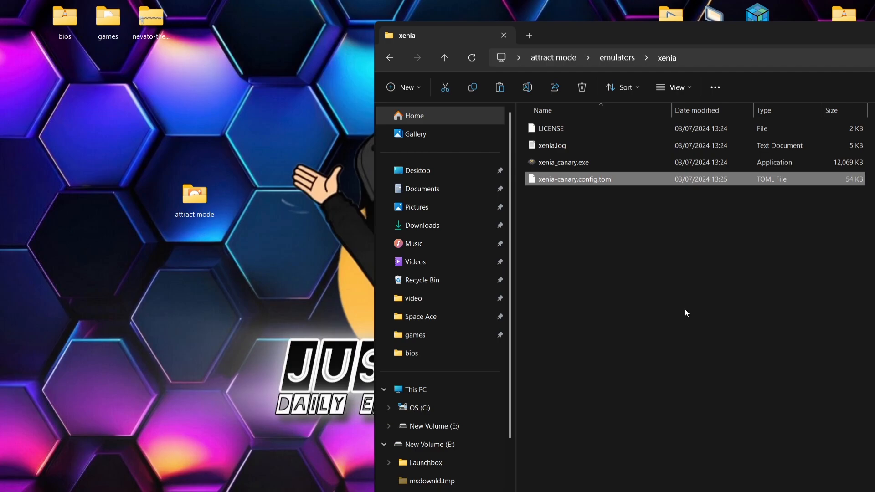
# Create a folder named "roms" in the "attract mode" folder.
pyautogui.click(391, 56)
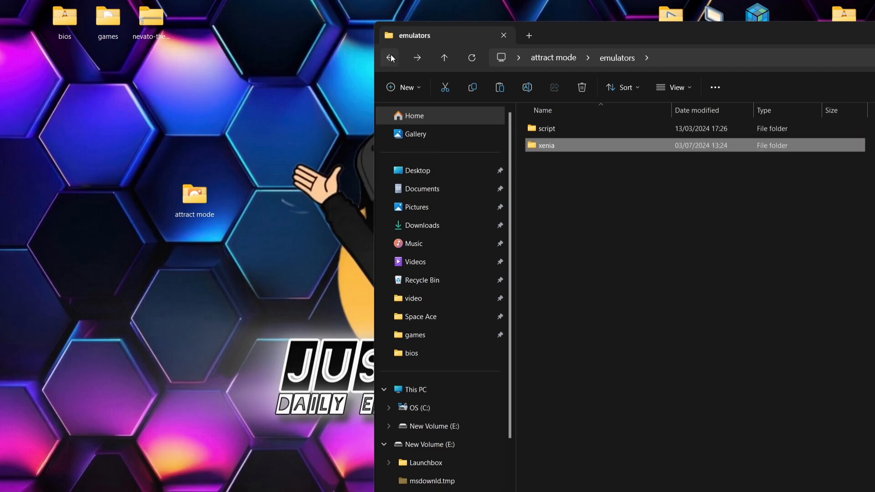
pyautogui.click(390, 56)
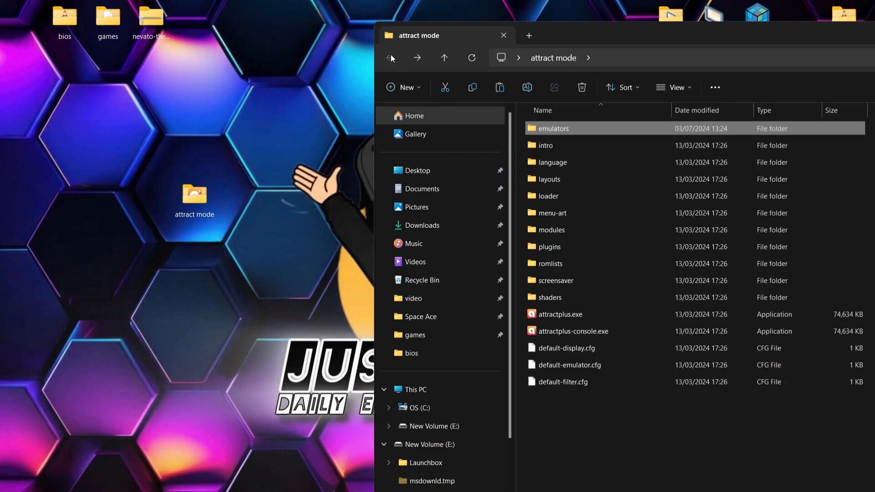
pyautogui.rightClick(569, 418)
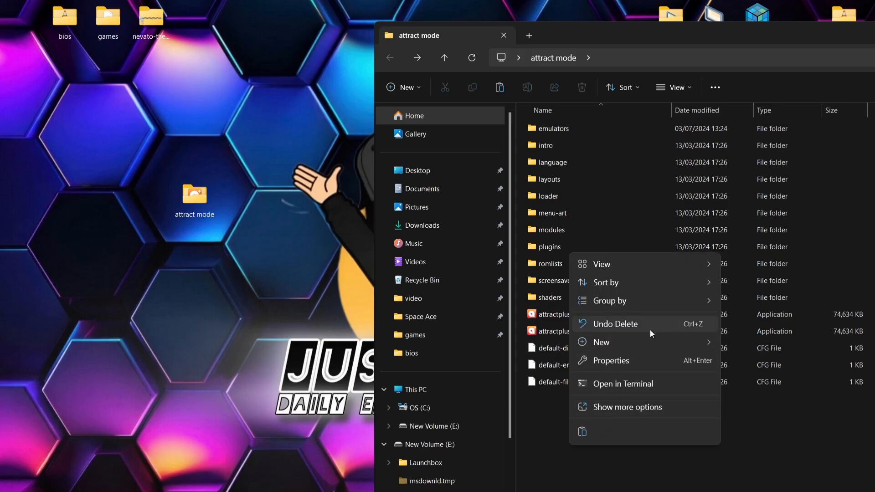
pyautogui.moveTo(651, 342)
pyautogui.click(775, 347)
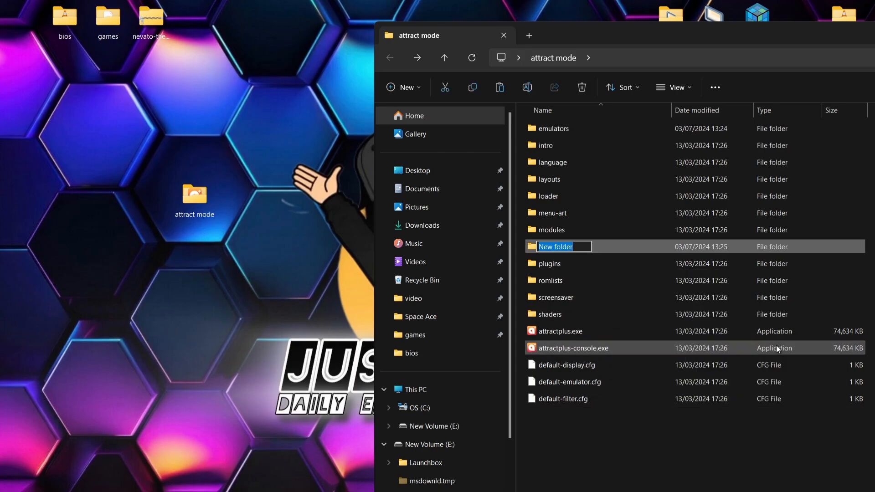
pyautogui.write('3')
pyautogui.press('BackSpace')
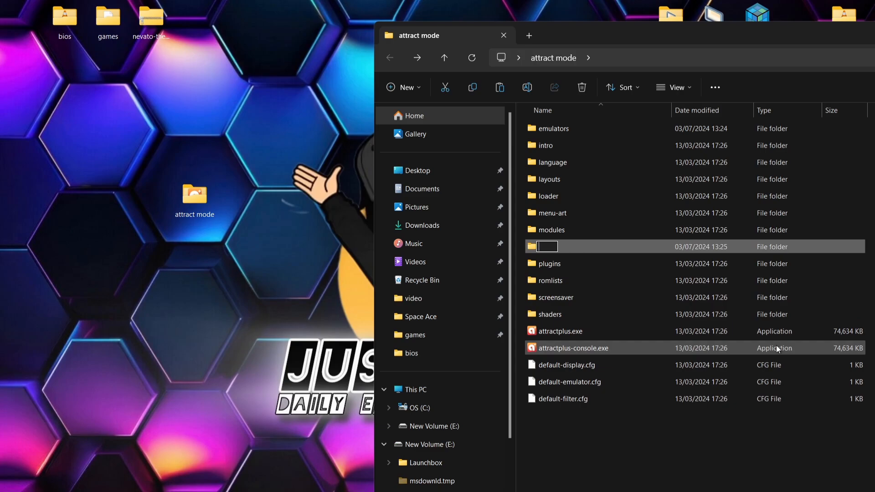
pyautogui.write('roms')
pyautogui.press('Return')
# Create a folder named "360" inside the roms folder.
pyautogui.doubleClick(645, 244)
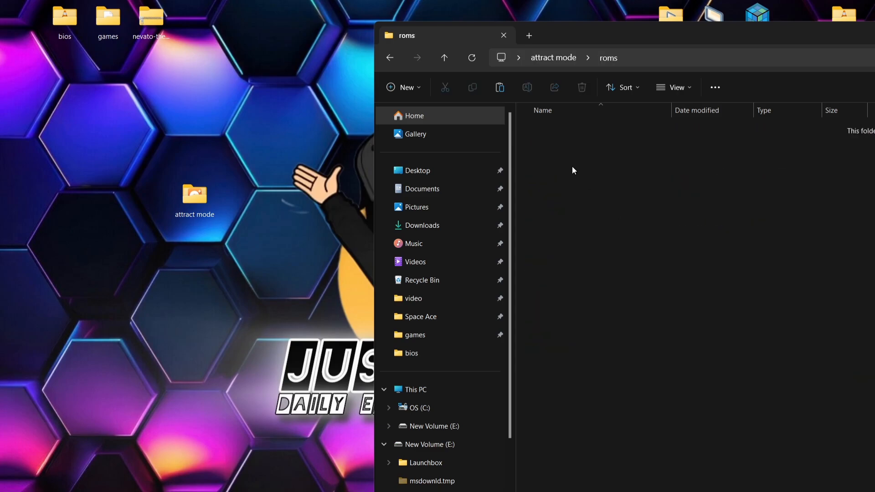
pyautogui.rightClick(572, 167)
pyautogui.moveTo(609, 282)
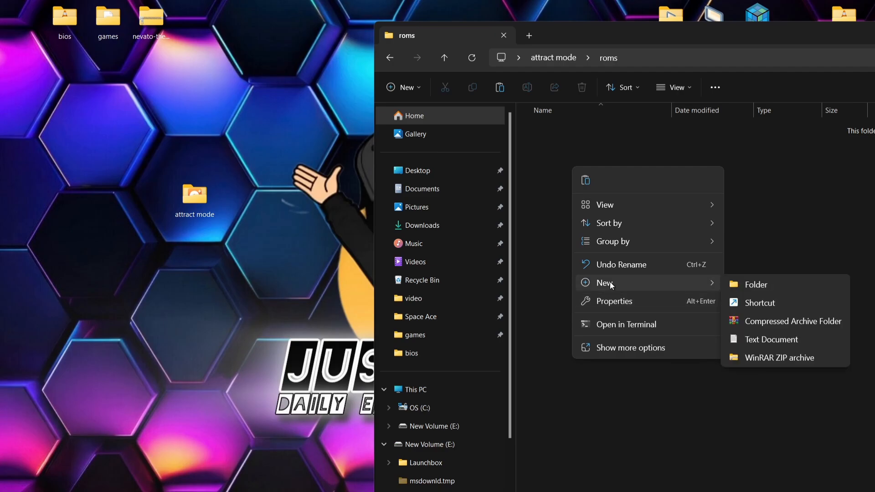
pyautogui.click(753, 289)
pyautogui.write('3')
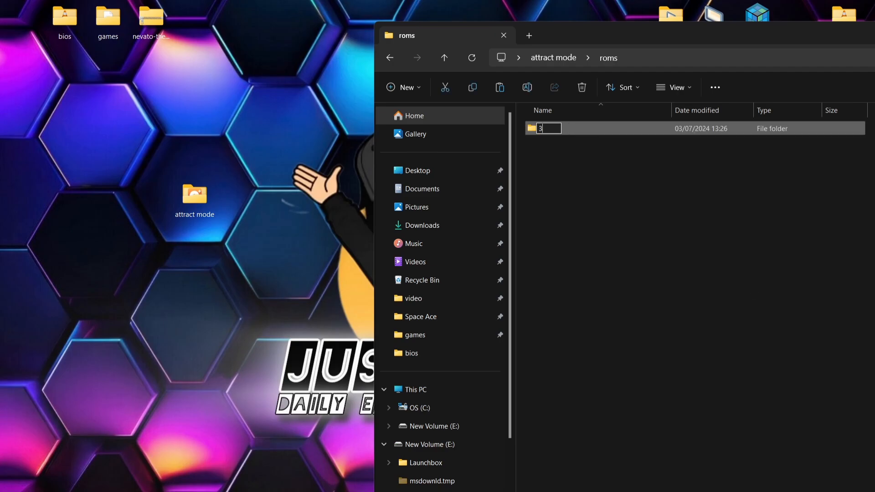
pyautogui.write('60')
pyautogui.press('Return')
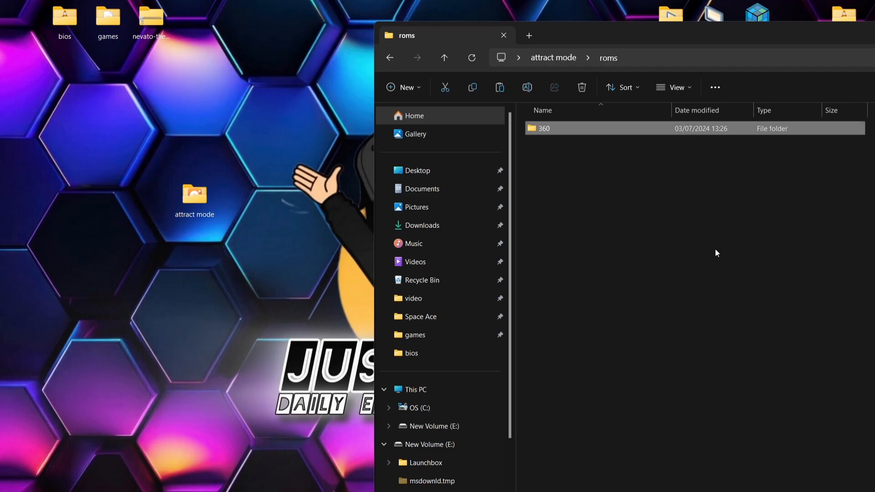
# Move Apache - Air Assault.iso and Project Gotham Racing 3 .iso from the desktop's games folder into the 360 folder.
pyautogui.doubleClick(570, 127)
pyautogui.doubleClick(110, 27)
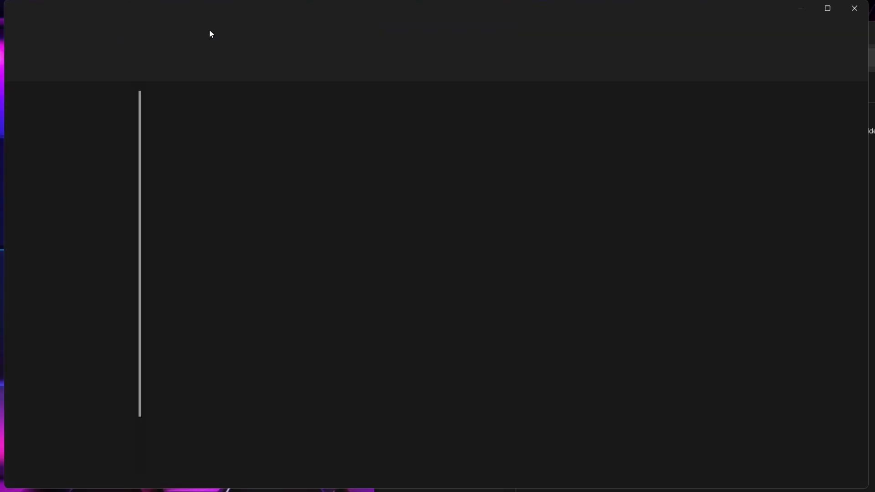
pyautogui.moveTo(364, 4); pyautogui.dragTo(542, 314)
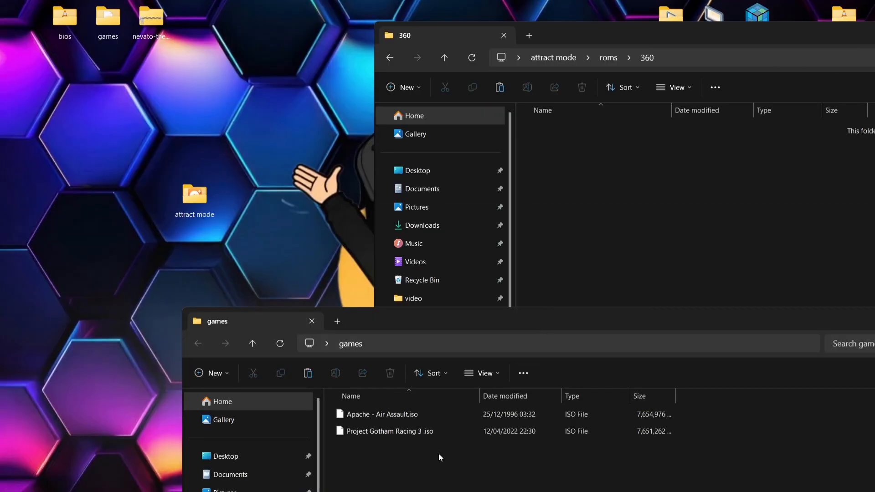
pyautogui.moveTo(439, 453); pyautogui.dragTo(415, 409)
pyautogui.moveTo(362, 415); pyautogui.dragTo(674, 176)
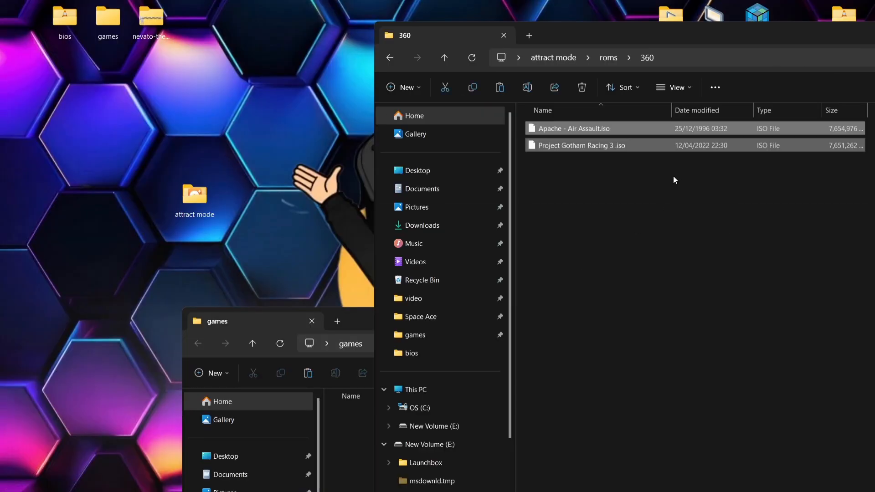
# Copy the nevato folder from nevato-theme.zip into the layouts folder of "attract mode".
pyautogui.click(391, 58)
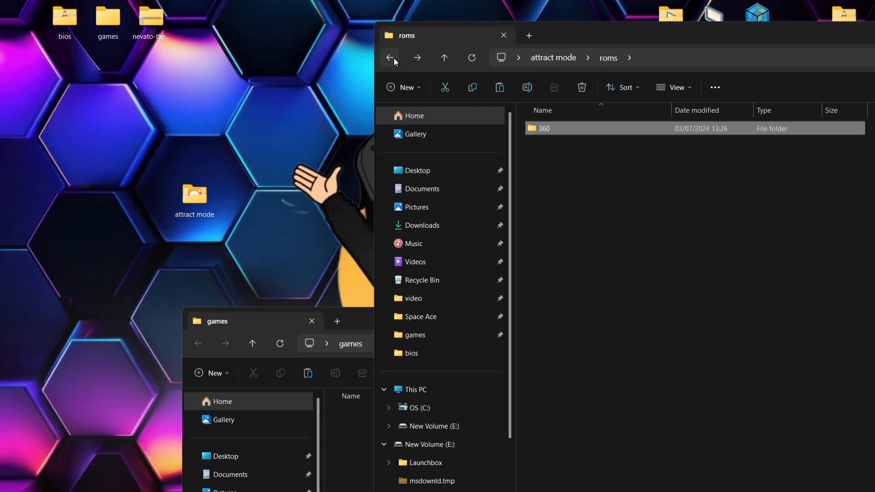
pyautogui.click(390, 58)
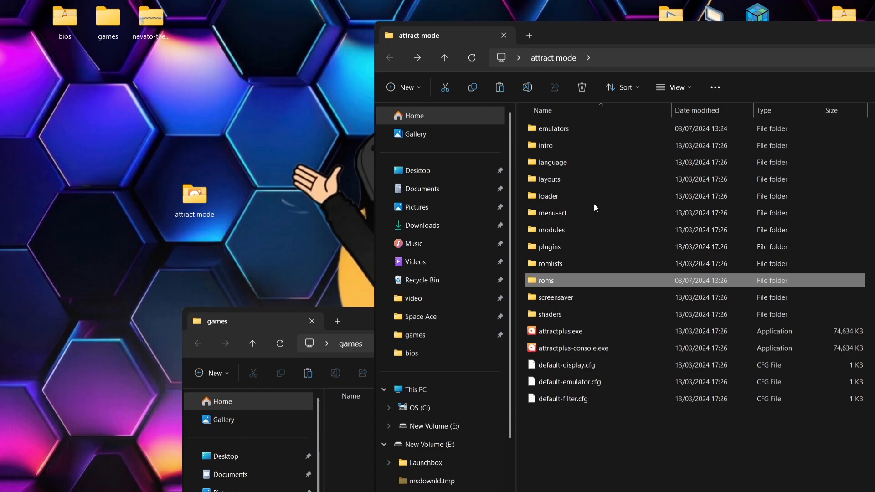
pyautogui.doubleClick(568, 182)
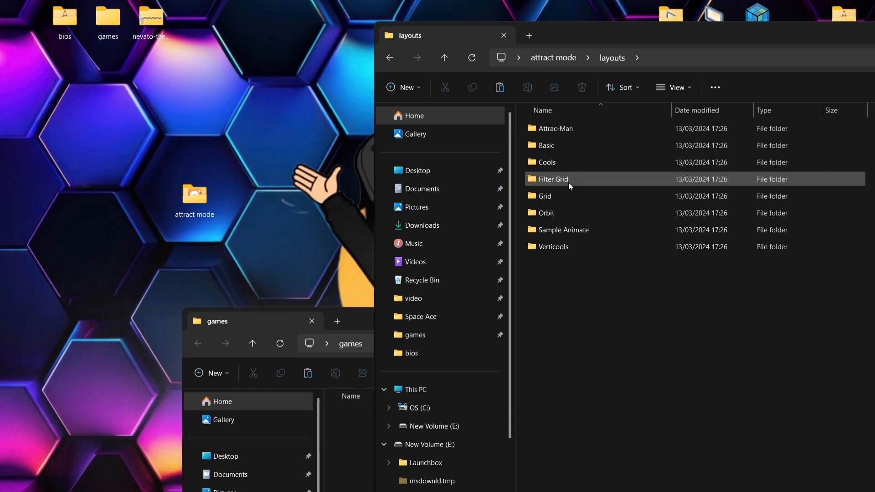
pyautogui.doubleClick(155, 22)
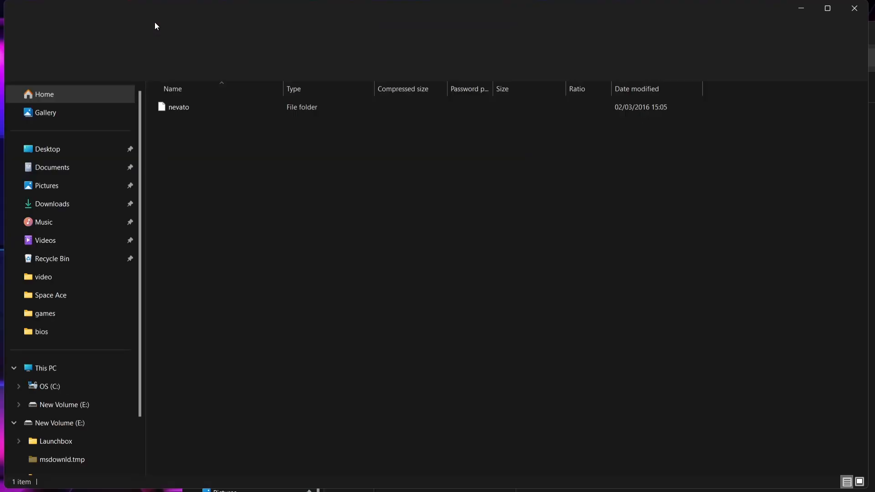
pyautogui.moveTo(339, 21); pyautogui.dragTo(586, 277)
pyautogui.click(315, 422)
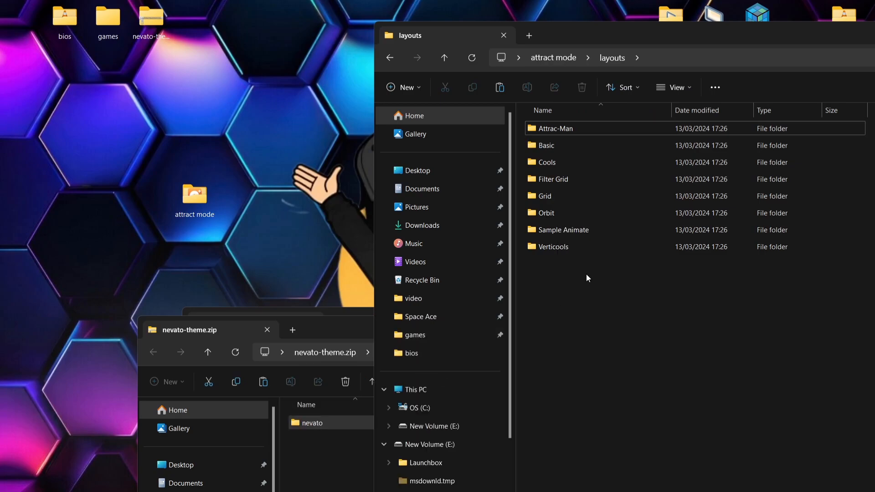
# Return to the "attract mode" folder, maximize its window and launch attractplus.exe.
pyautogui.hotkey('alt', 'Left')
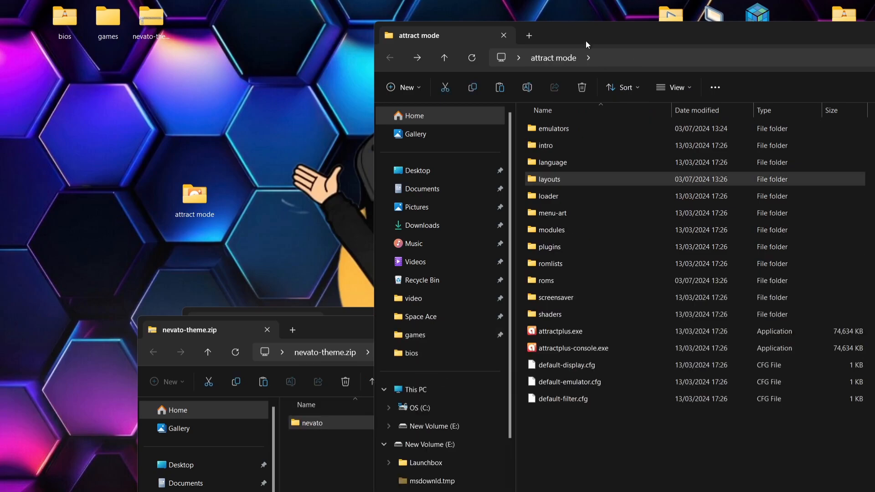
pyautogui.doubleClick(586, 40)
pyautogui.click(263, 436)
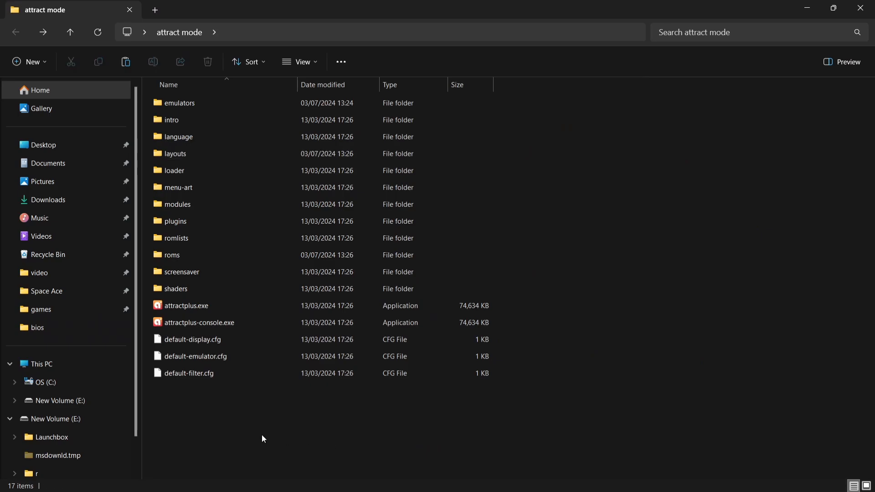
pyautogui.click(194, 309)
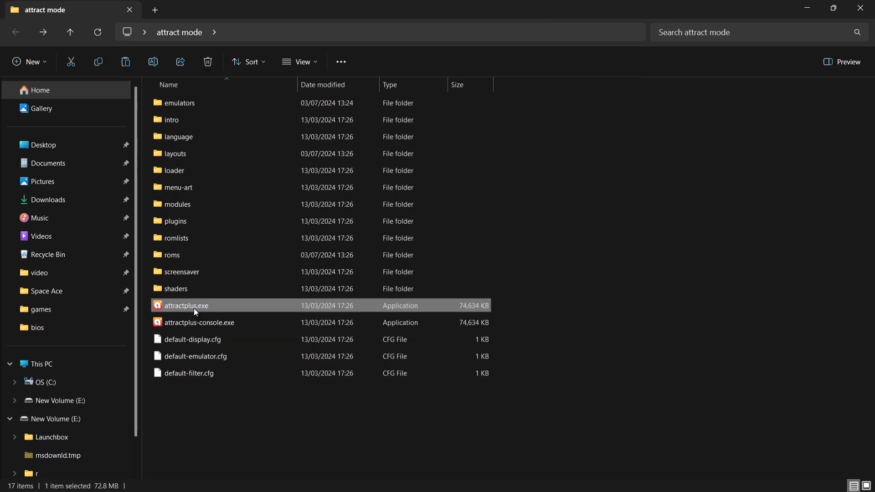
pyautogui.doubleClick(193, 308)
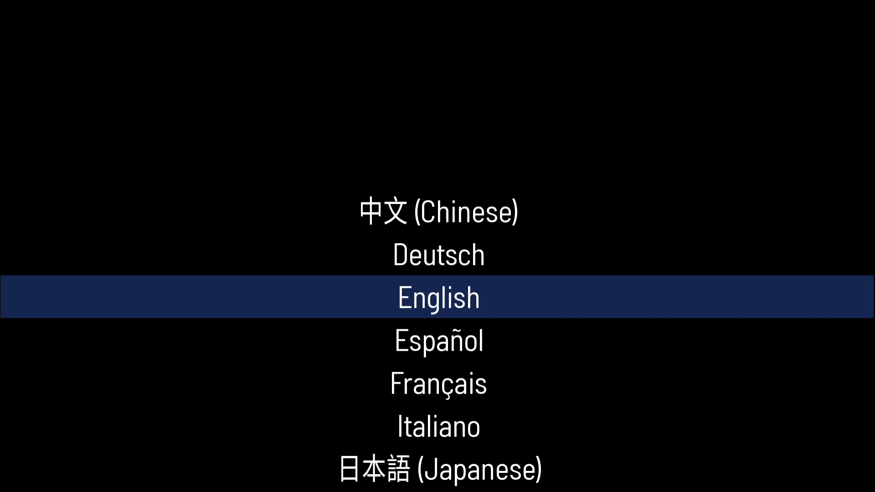
# Choose English as the front-end language and decline the auto-detection of emulators.
pyautogui.press('Down')
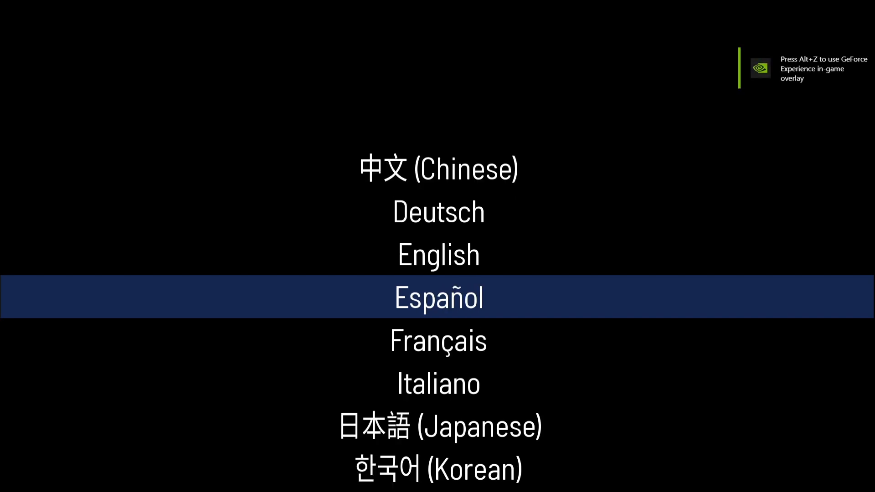
pyautogui.press('Up')
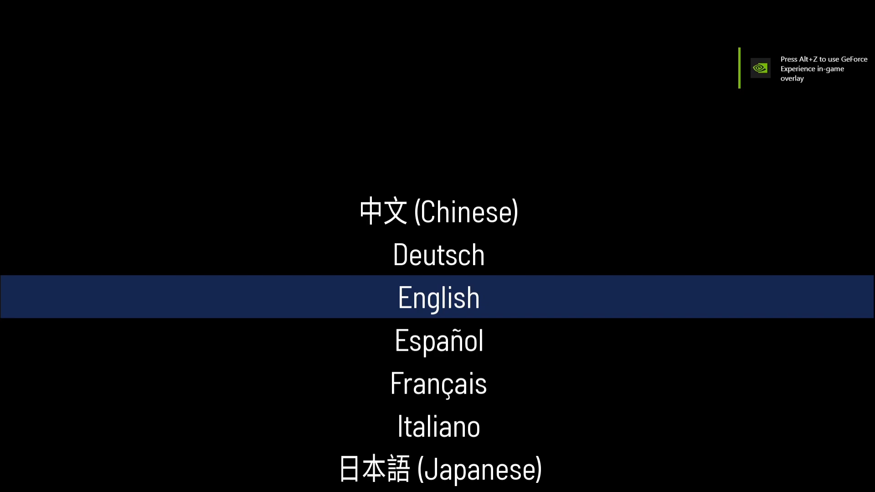
pyautogui.press('Up')
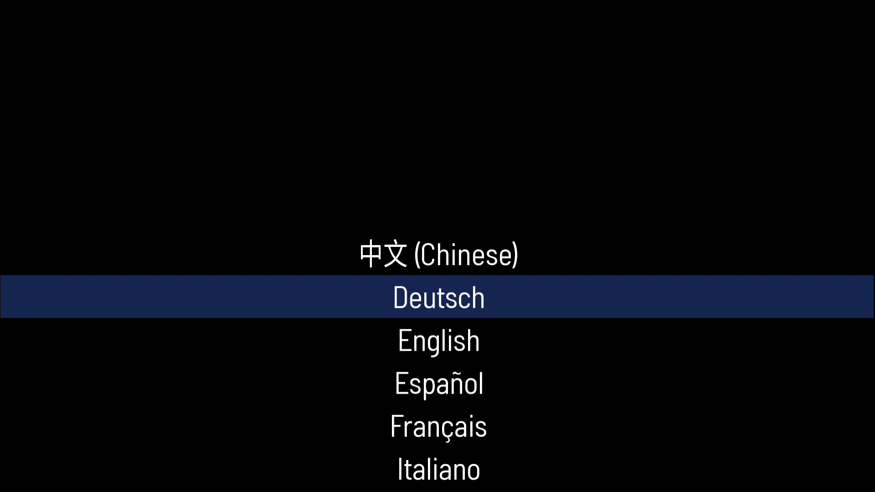
pyautogui.press('Down')
pyautogui.press('Return')
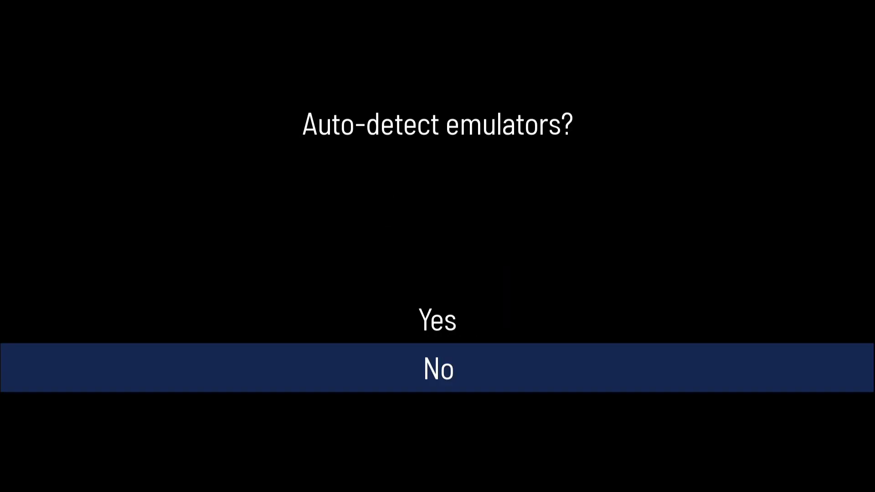
pyautogui.press('Return')
# Add a new emulator named "xenia" in the emulator configuration.
pyautogui.press('Up')
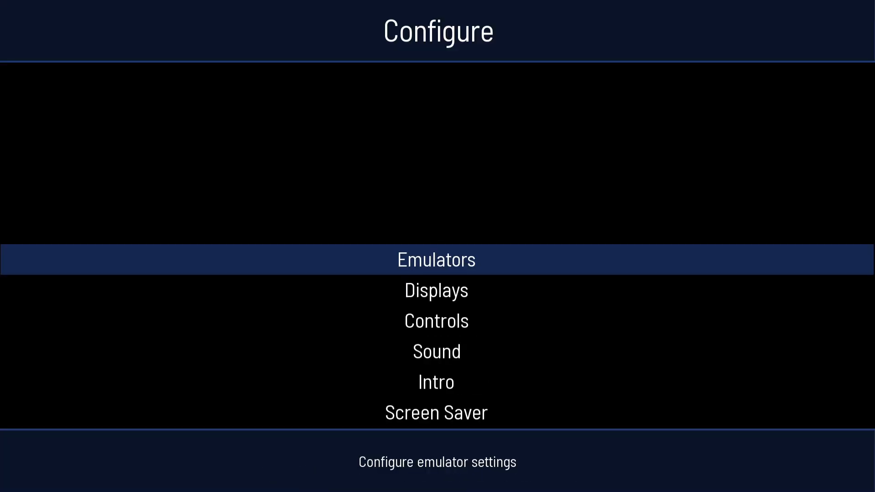
pyautogui.press('Return')
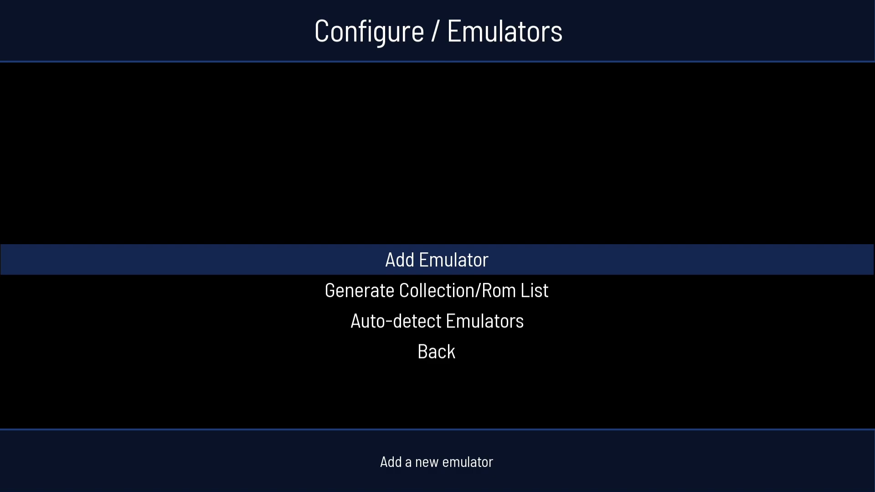
pyautogui.press('Return')
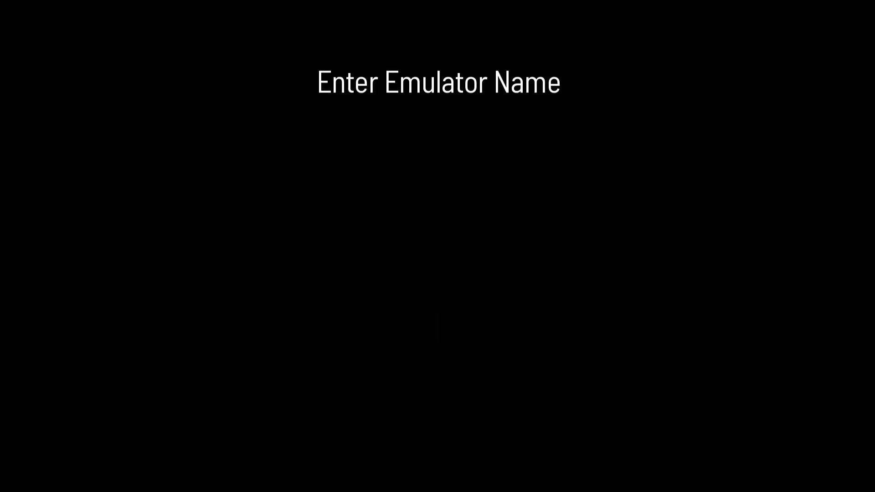
pyautogui.write('xenia')
pyautogui.press('Return')
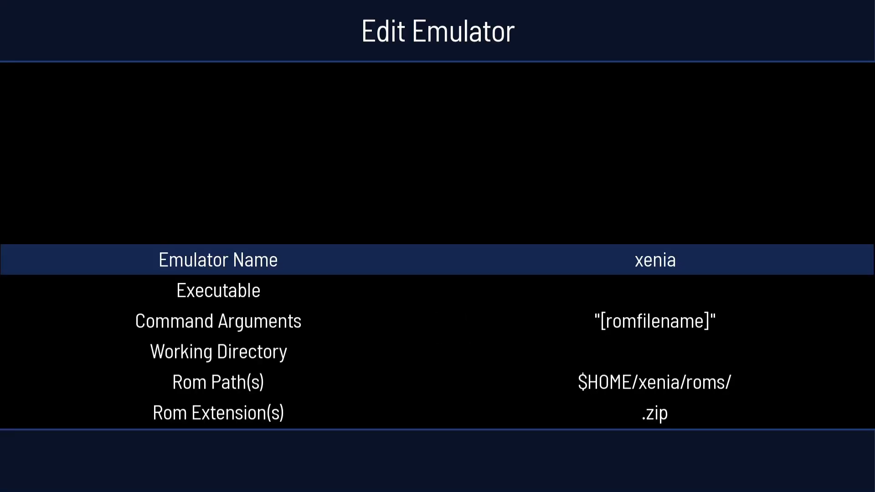